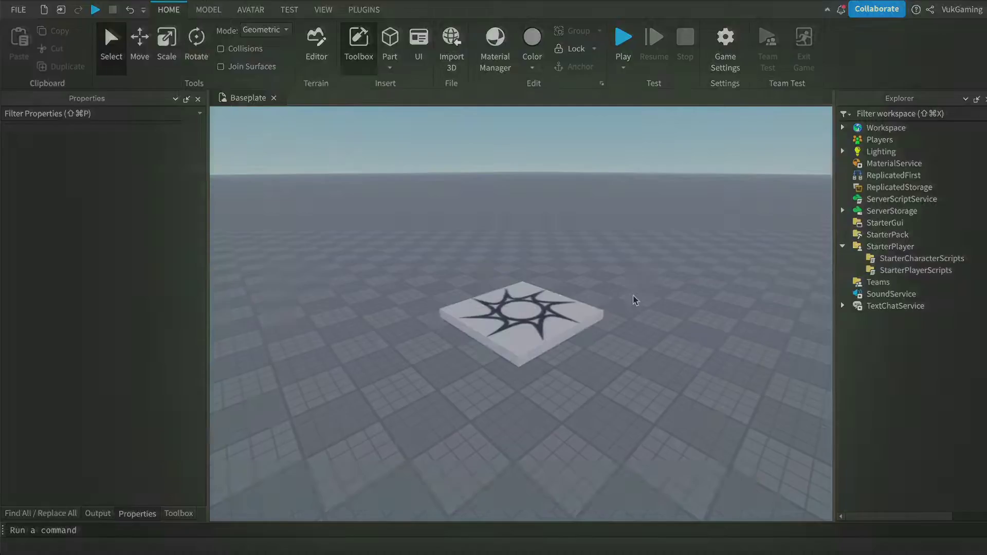
Save the place to Roblox as 'Animation Tutorial' with Me as the creator.
{"action": "left_click", "coordinate": [725, 44]}
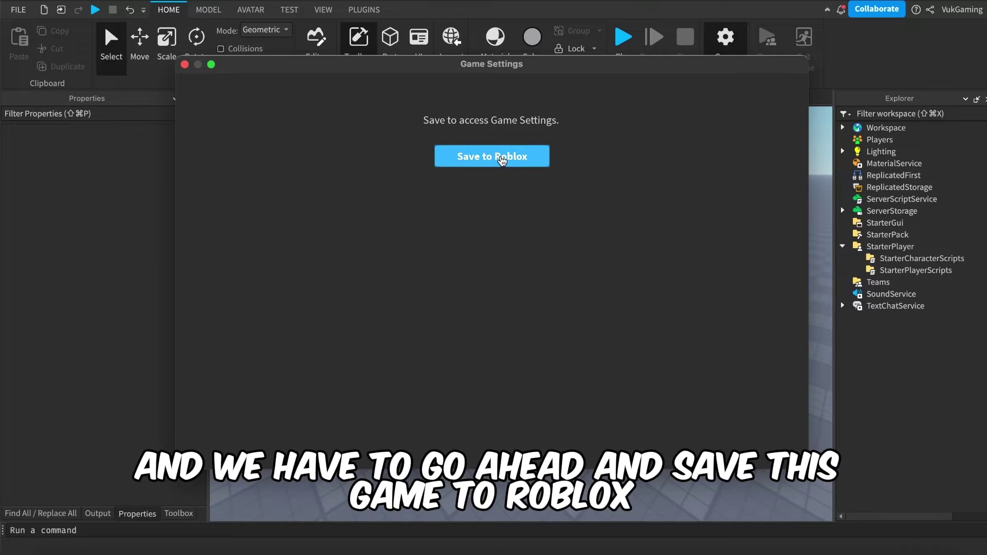
{"action": "left_click", "coordinate": [502, 161]}
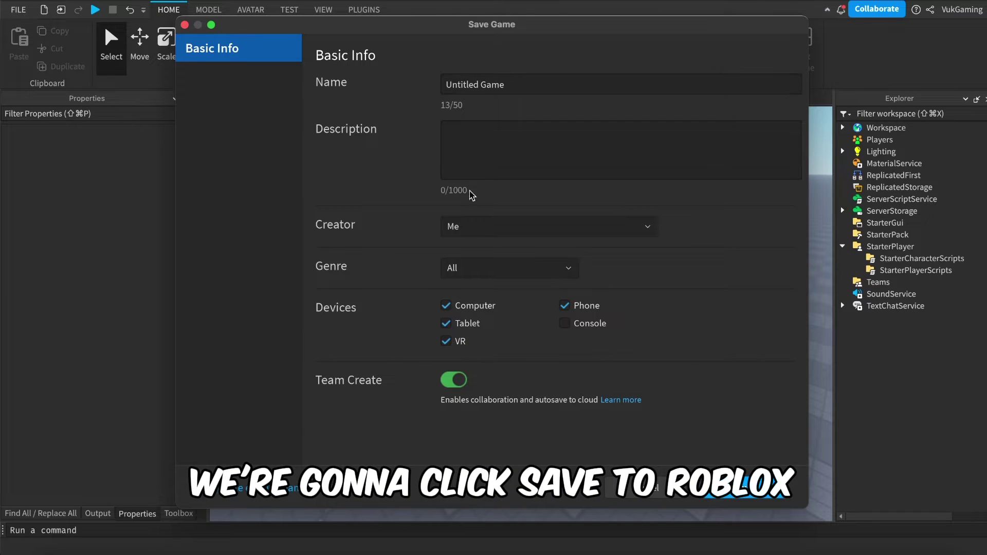
{"action": "left_click", "coordinate": [476, 227]}
{"action": "left_click", "coordinate": [410, 234]}
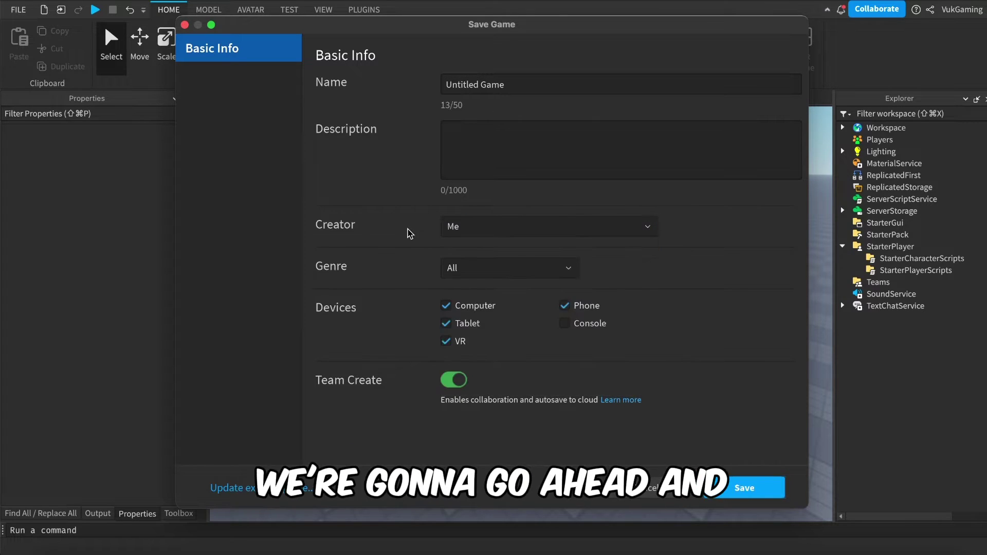
{"action": "left_click", "coordinate": [445, 227]}
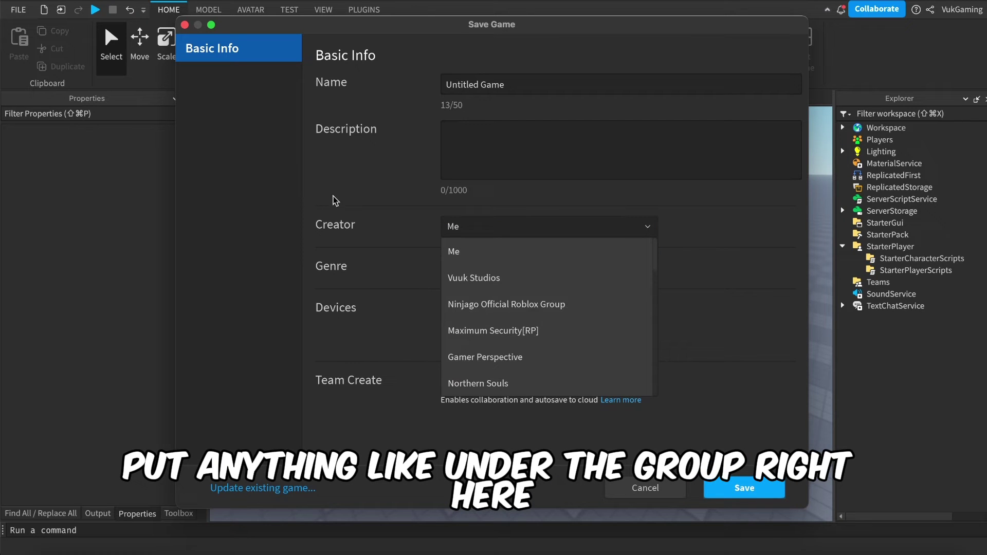
{"action": "left_click", "coordinate": [363, 221]}
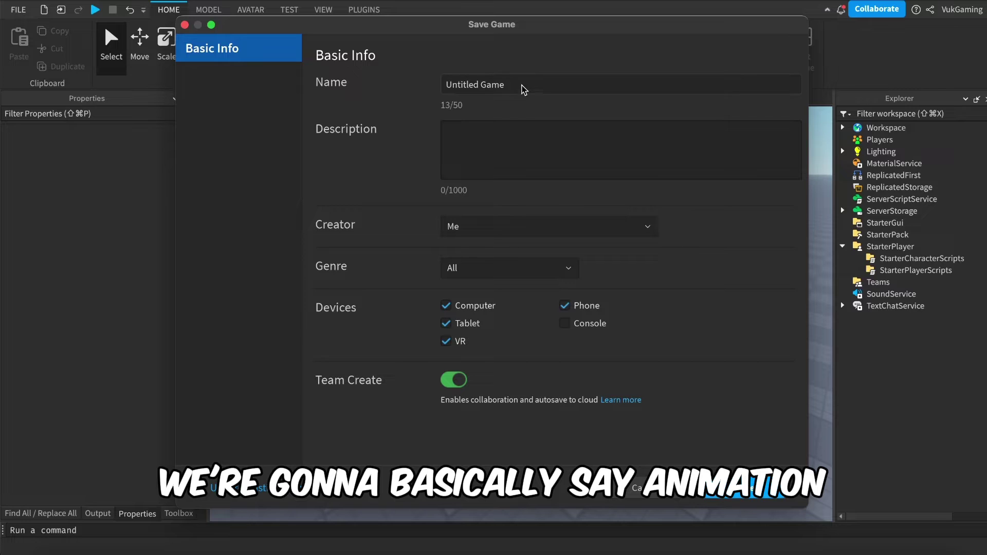
{"action": "triple_click", "coordinate": [507, 85]}
{"action": "type", "text": "A"}
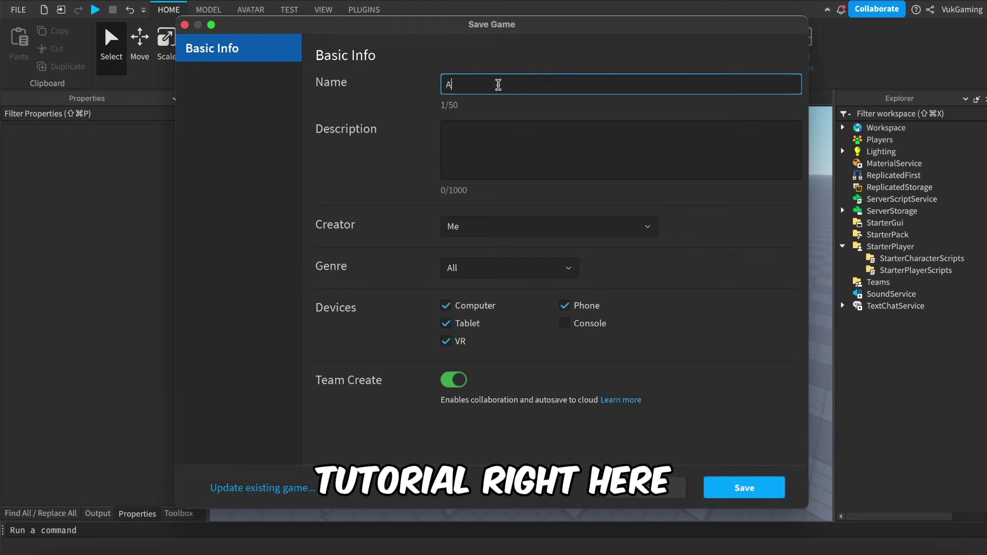
{"action": "type", "text": "nimation Tutorial"}
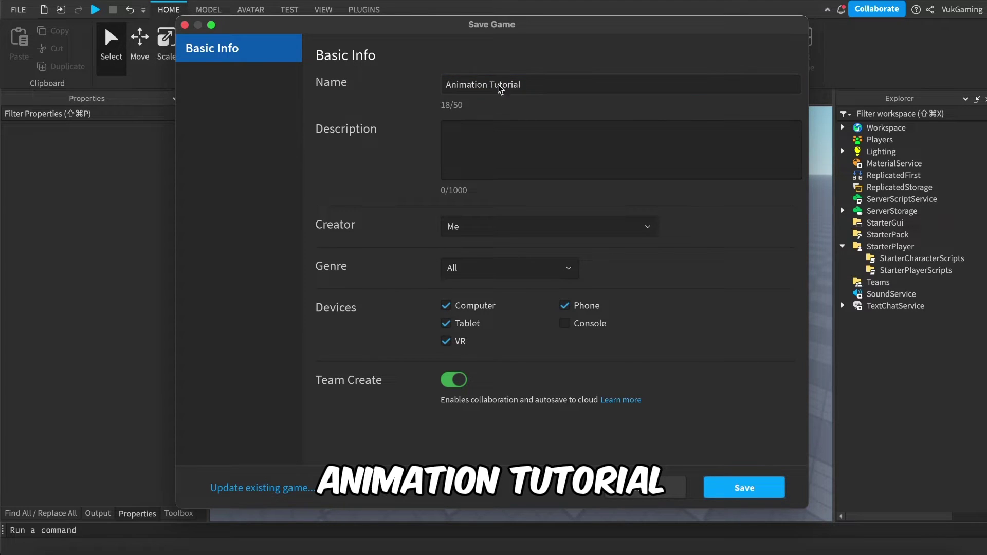
{"action": "left_click", "coordinate": [750, 493]}
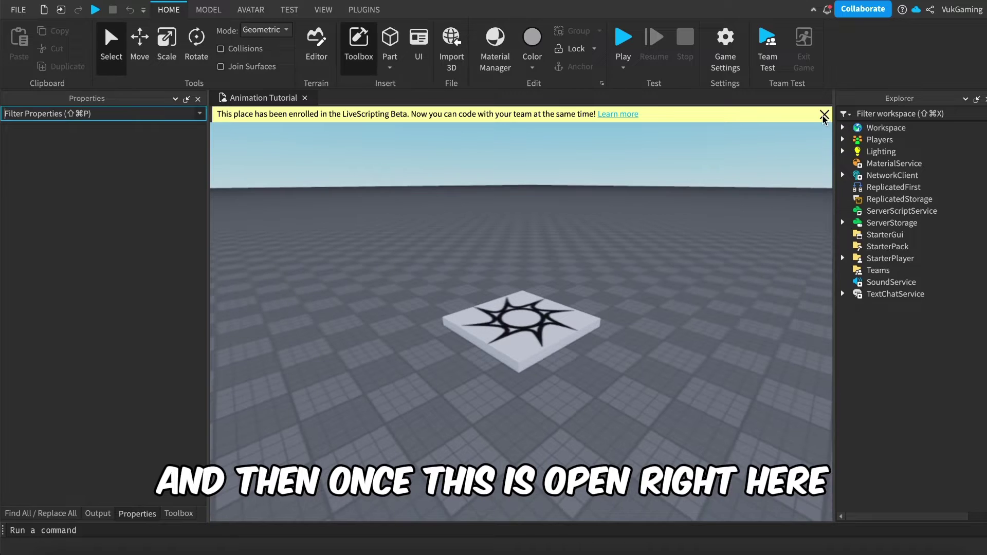
Dismiss the beta notice, then enable HTTP requests and Studio API access in Security settings.
{"action": "left_click", "coordinate": [825, 115]}
{"action": "left_click", "coordinate": [725, 46]}
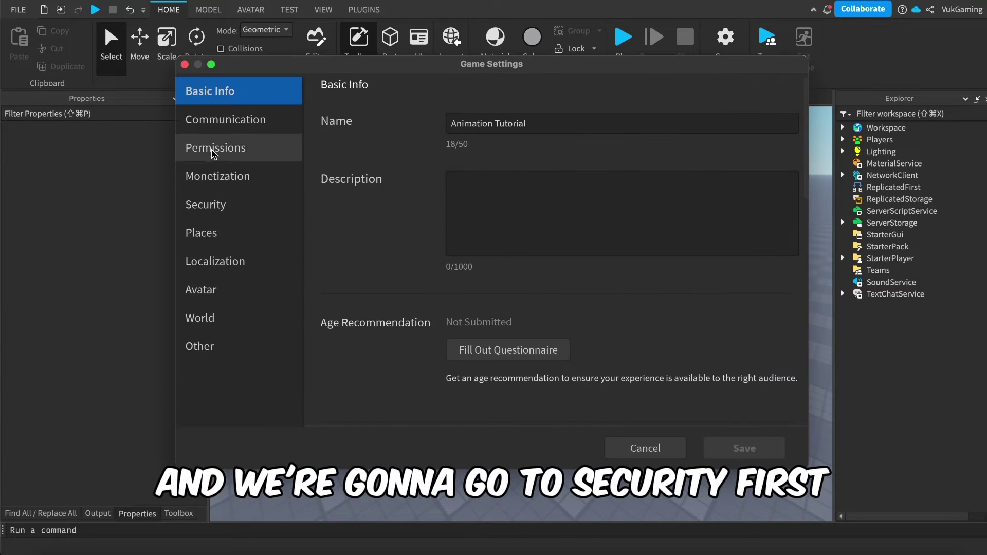
{"action": "left_click", "coordinate": [211, 208]}
{"action": "left_click", "coordinate": [458, 123]}
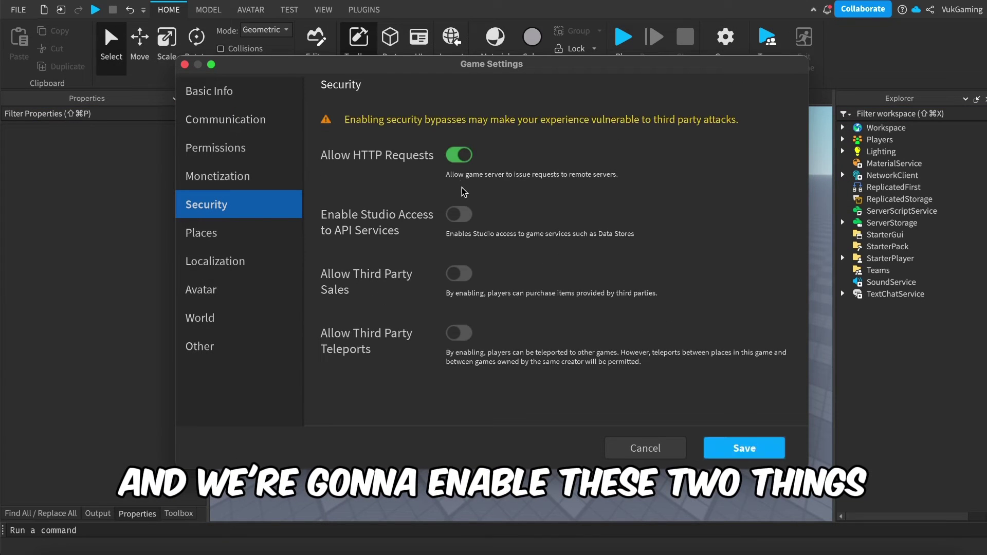
{"action": "left_click", "coordinate": [459, 213]}
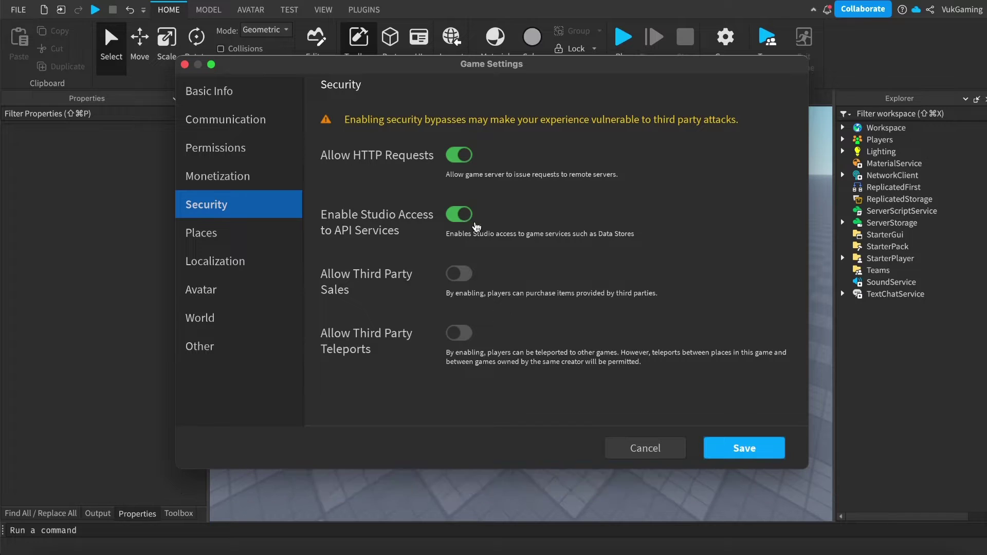
{"action": "left_click", "coordinate": [739, 447]}
Set the avatar type to R6 with Standard animations and confirm the change.
{"action": "left_click", "coordinate": [726, 44]}
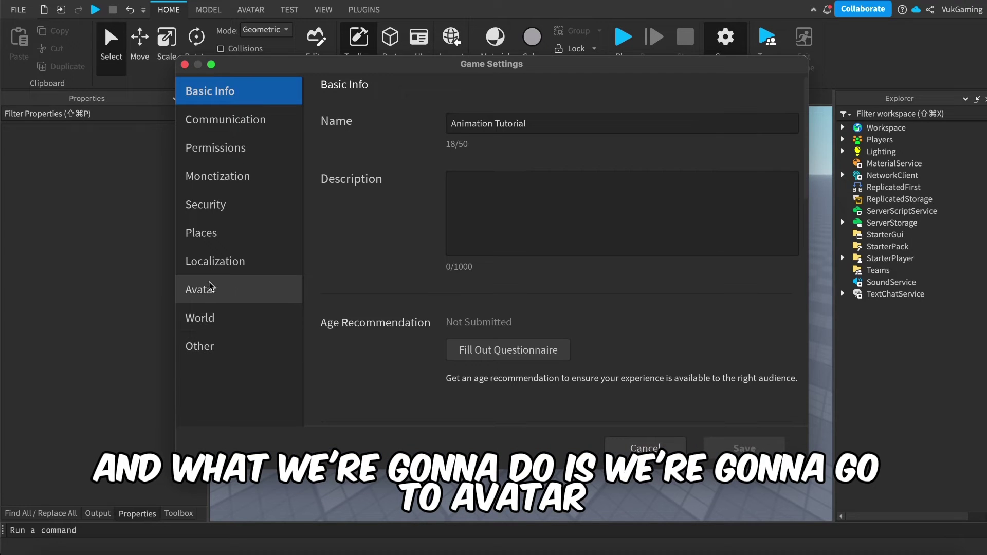
{"action": "left_click", "coordinate": [208, 288]}
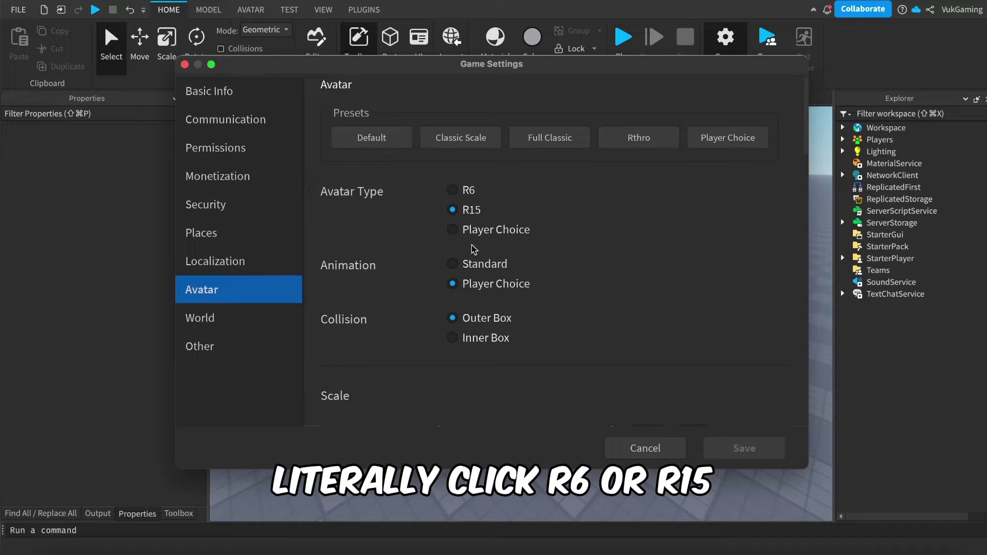
{"action": "left_click", "coordinate": [467, 268]}
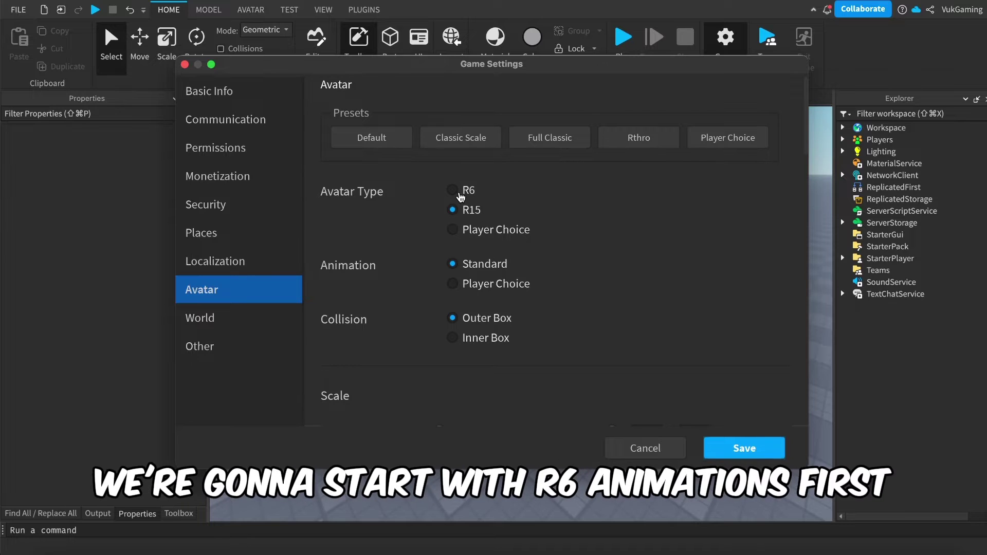
{"action": "left_click", "coordinate": [463, 192]}
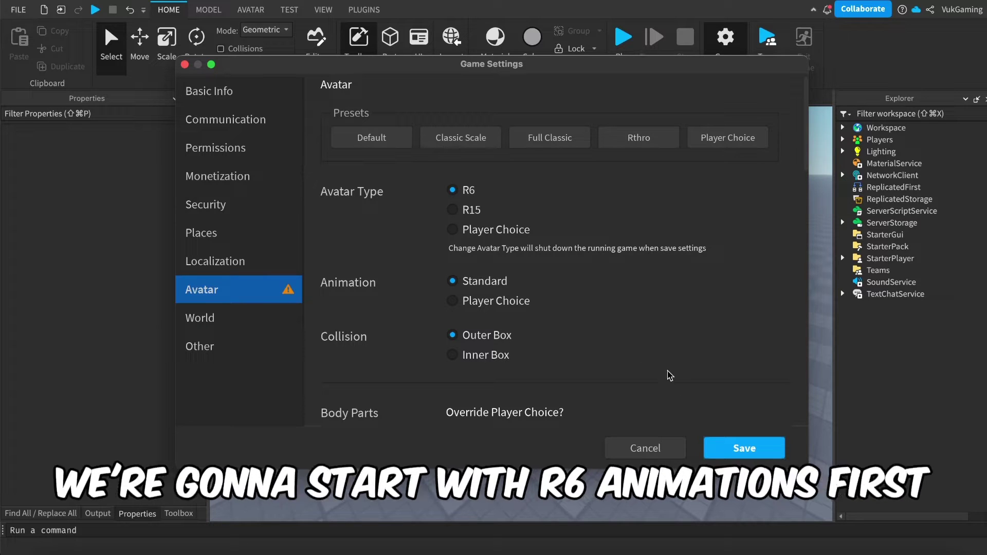
{"action": "left_click", "coordinate": [740, 456]}
{"action": "left_click", "coordinate": [568, 306]}
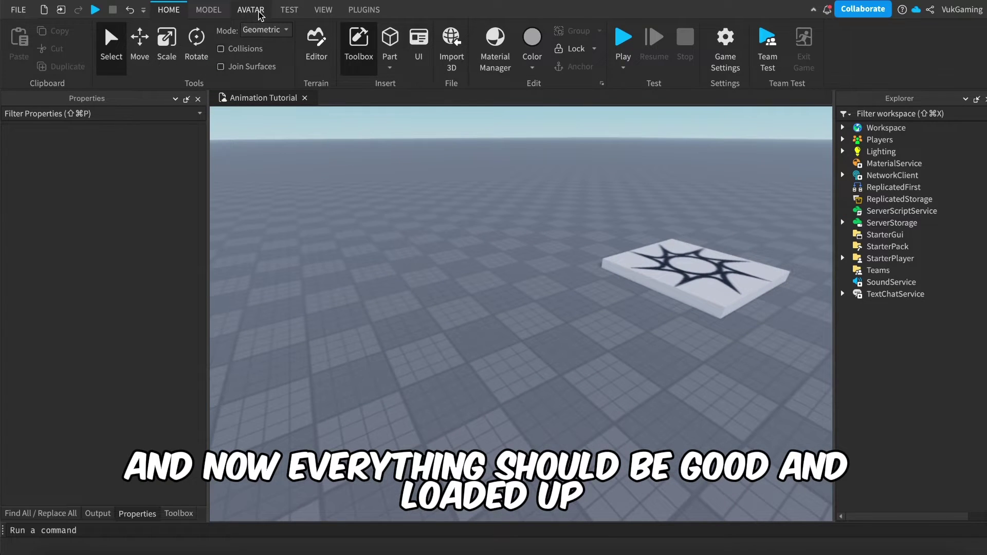
Insert an R6 Block Avatar rig from the Avatar tab's Rig Builder.
{"action": "left_click", "coordinate": [258, 12]}
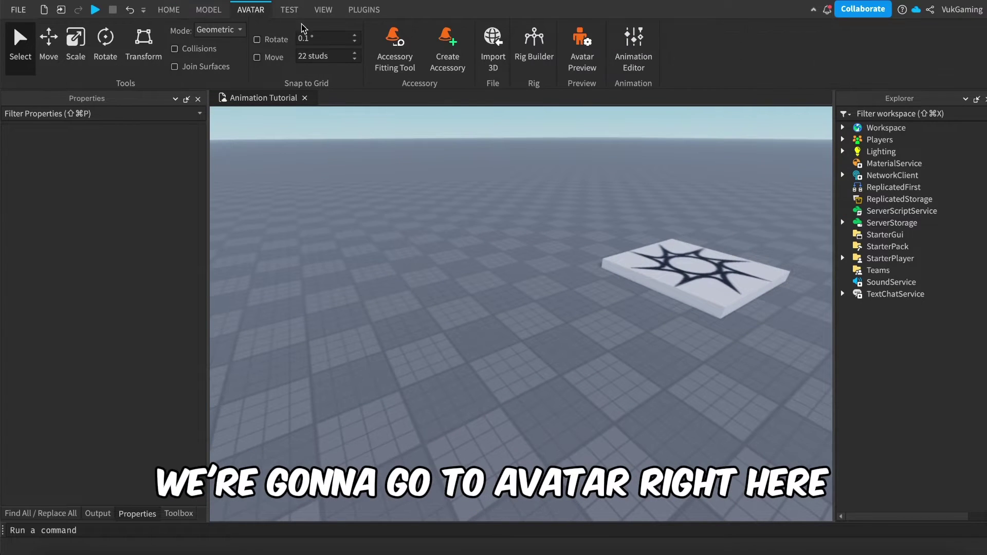
{"action": "left_click", "coordinate": [532, 52]}
{"action": "left_click", "coordinate": [482, 252]}
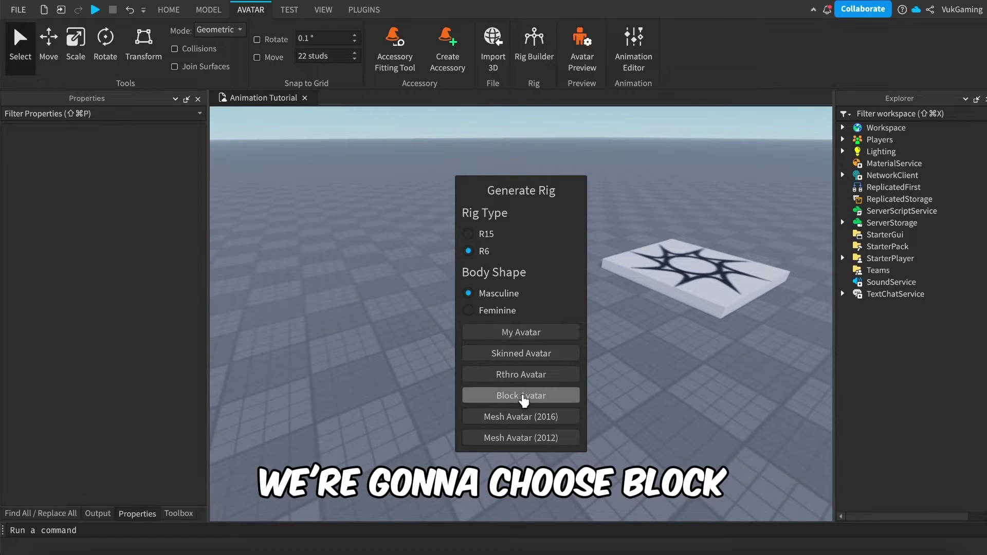
{"action": "left_click", "coordinate": [516, 397]}
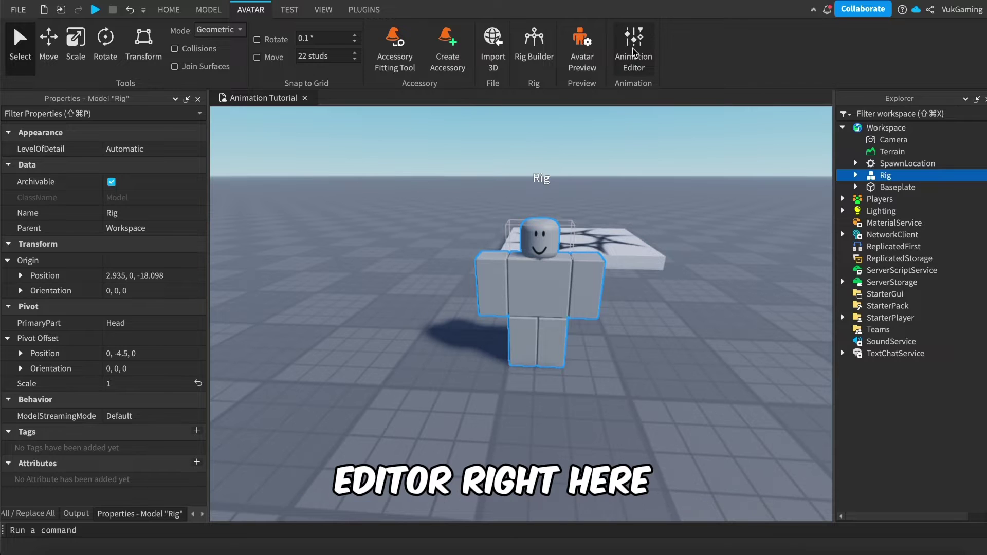
Select the Rig in the Animation Editor and create an animation named 'Punch'.
{"action": "left_click", "coordinate": [638, 63]}
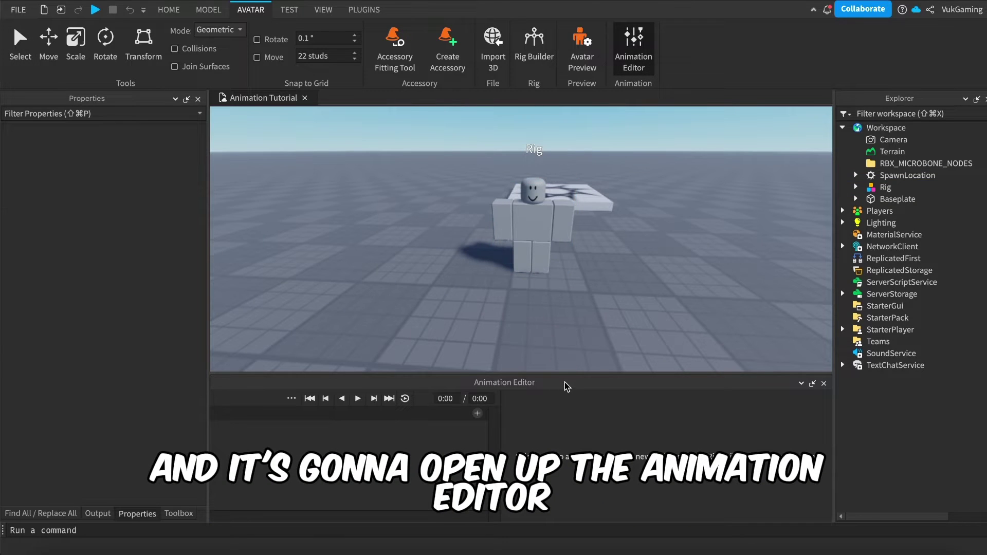
{"action": "scroll", "coordinate": [650, 284], "scroll_direction": "up", "scroll_amount": 3}
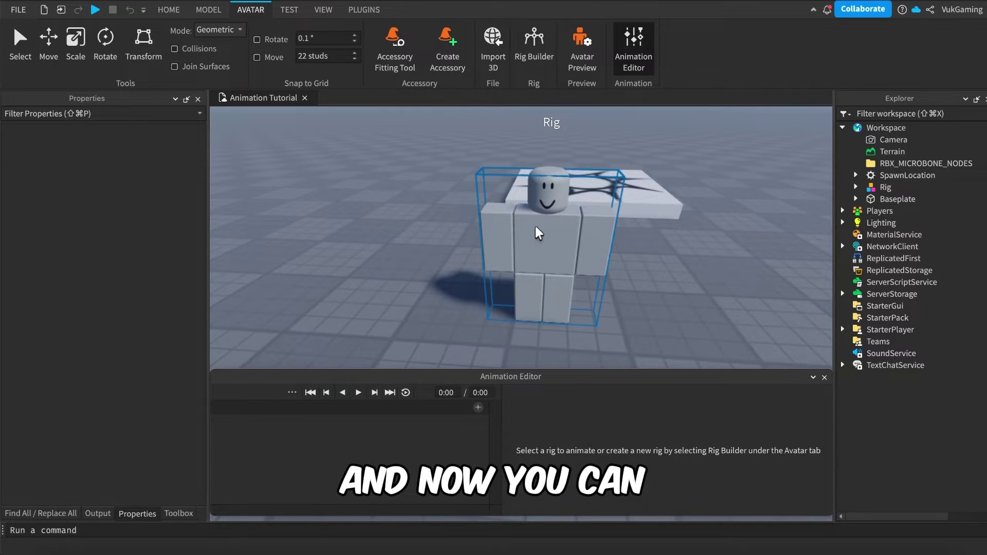
{"action": "left_click", "coordinate": [538, 231]}
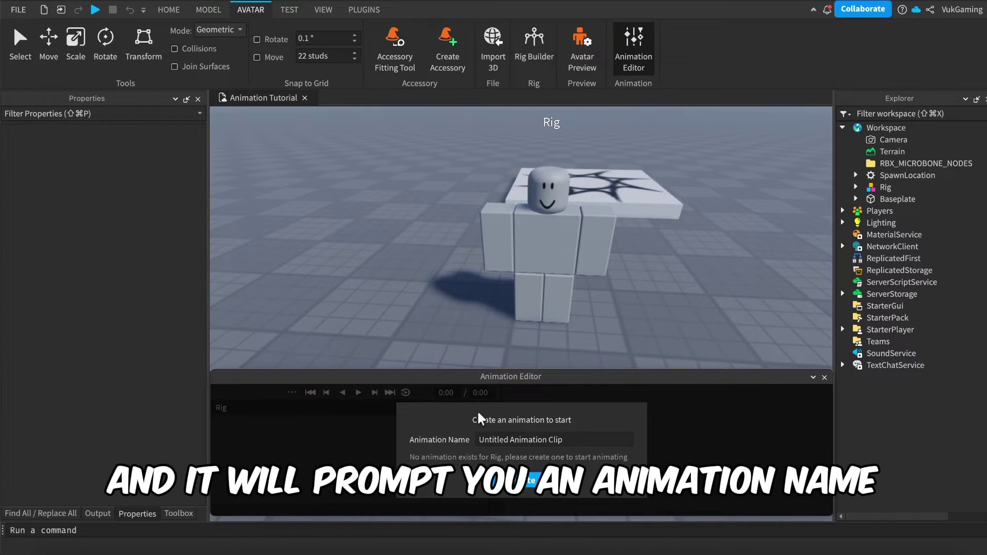
{"action": "left_click_drag", "start_coordinate": [579, 434], "coordinate": [477, 438]}
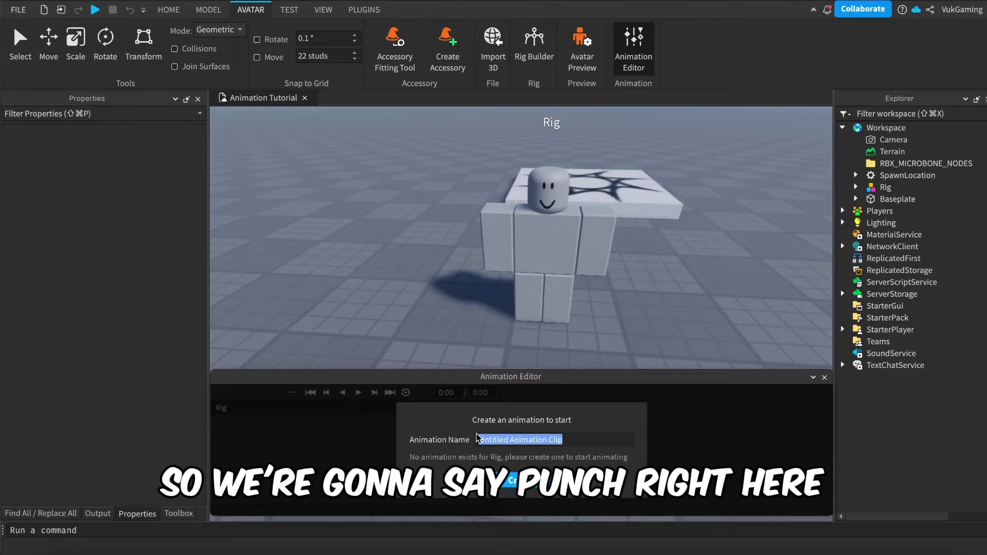
{"action": "type", "text": "Punch"}
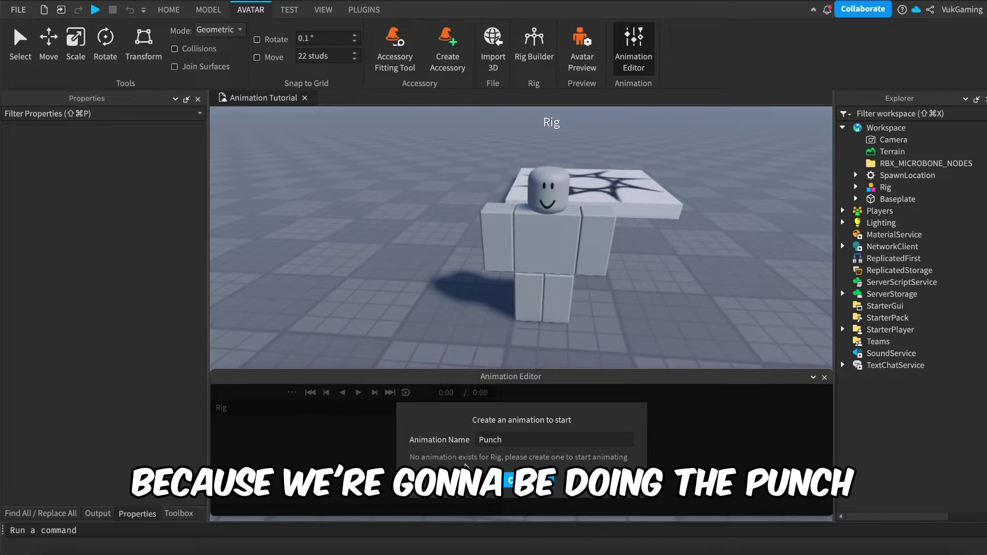
{"action": "left_click", "coordinate": [507, 483]}
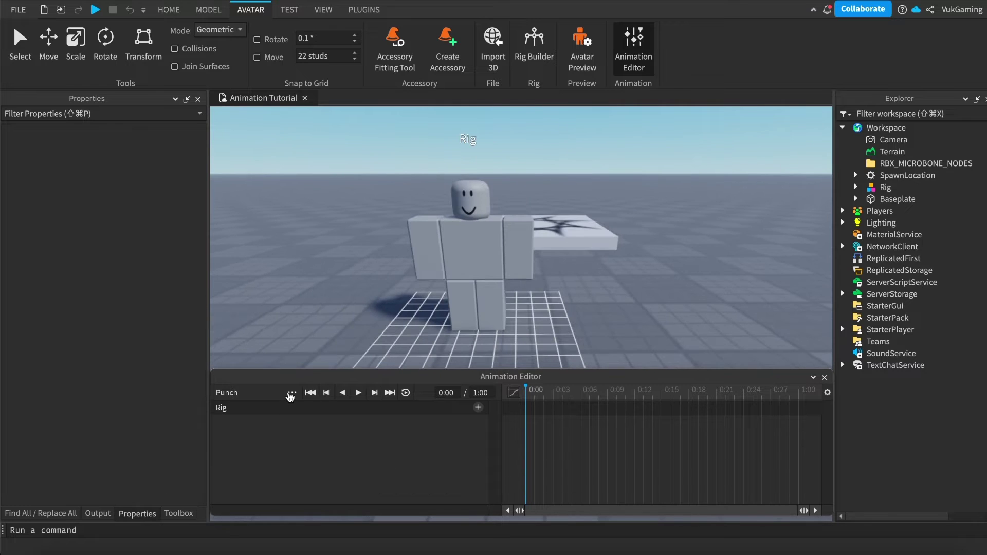
Set Punch's animation priority to Action and leave looping turned off.
{"action": "left_click", "coordinate": [291, 395]}
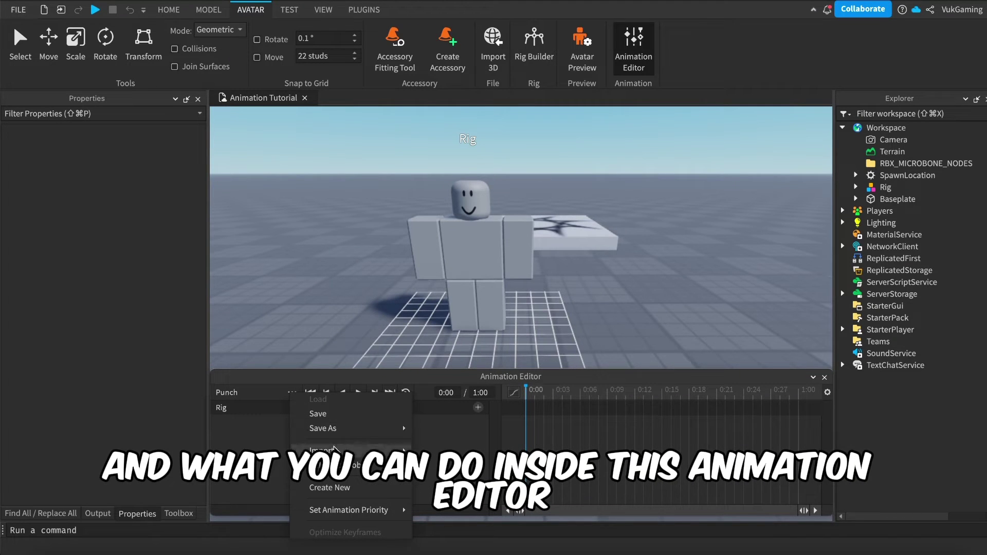
{"action": "mouse_move", "coordinate": [374, 508]}
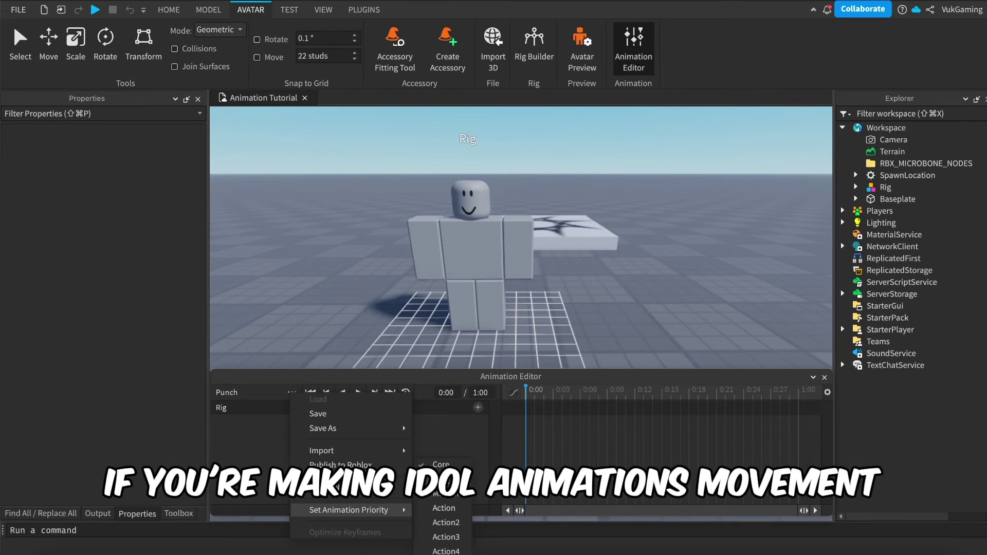
{"action": "left_click", "coordinate": [443, 510]}
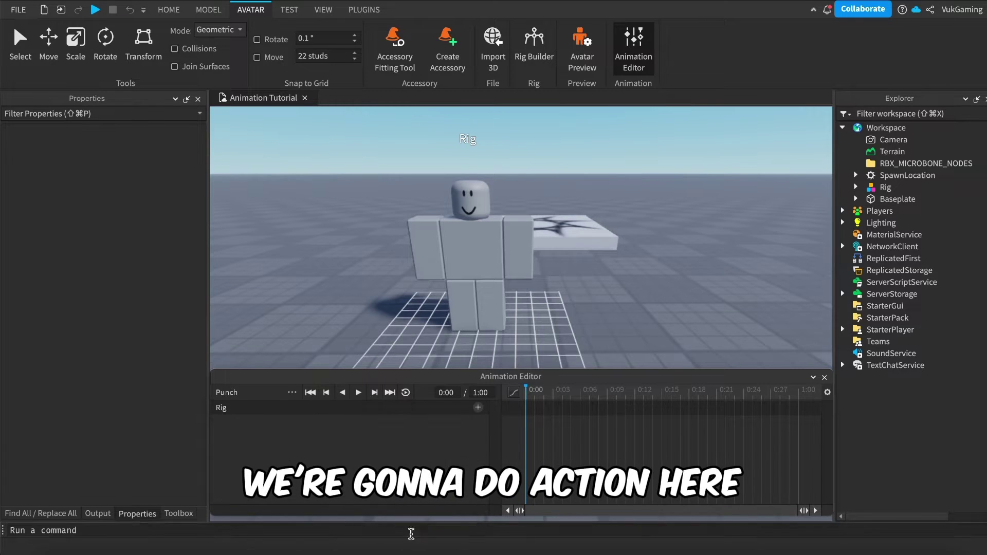
{"action": "left_click", "coordinate": [406, 393]}
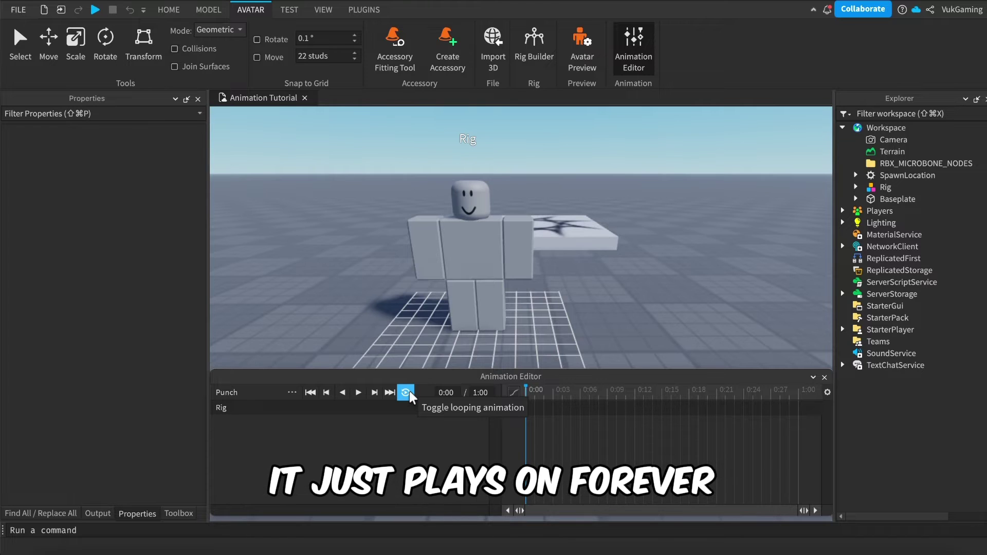
{"action": "left_click", "coordinate": [406, 393]}
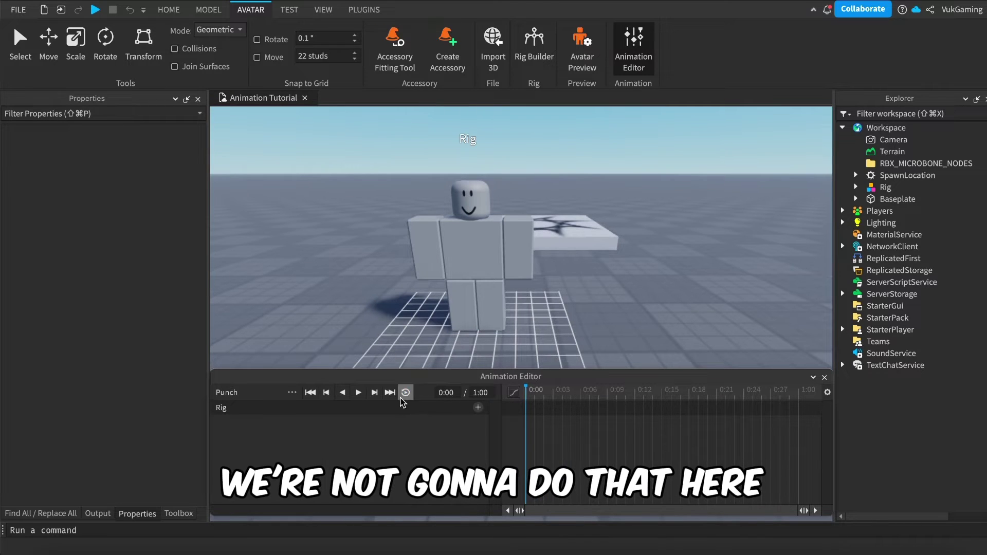